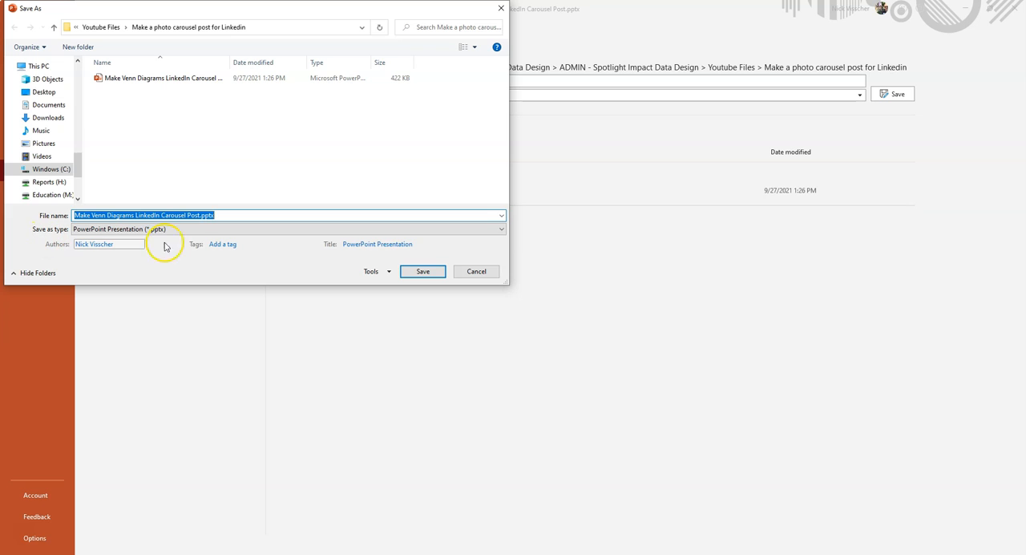
Save the presentation in PDF format as Make Venn Diagrams LinkedIn Carousel Post.pdf in the same folder.
{"action": "left_click", "coordinate": [502, 230]}
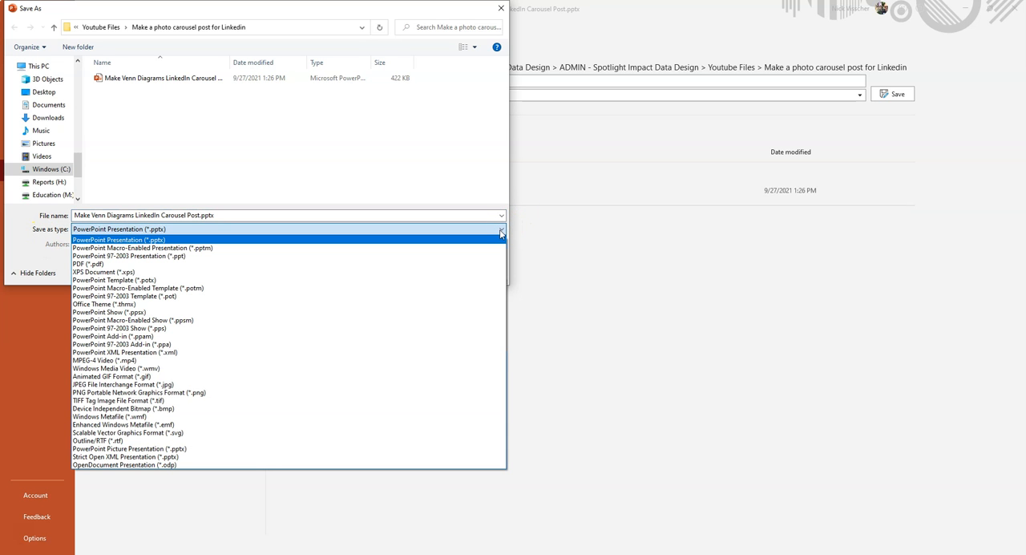
{"action": "left_click", "coordinate": [467, 266]}
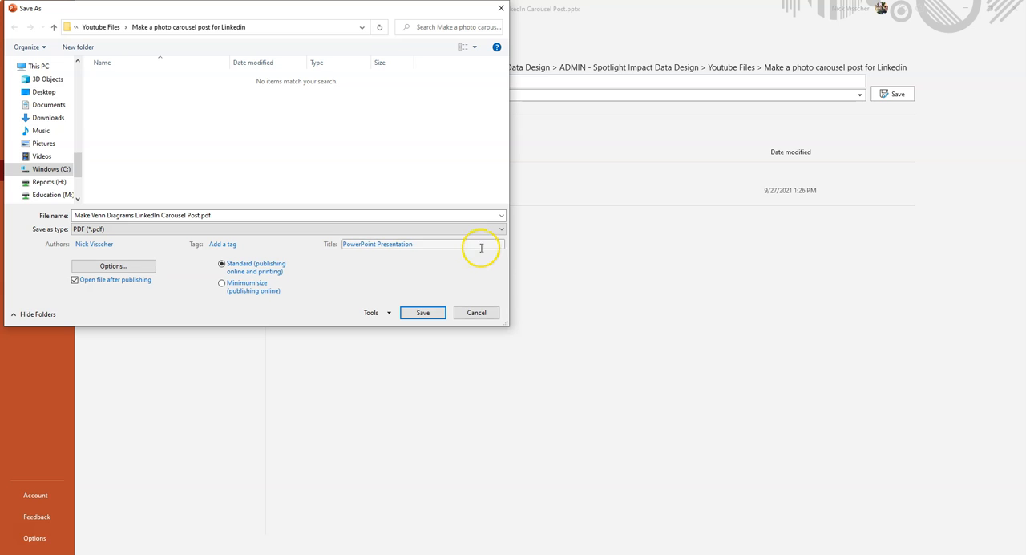
{"action": "left_click", "coordinate": [422, 312]}
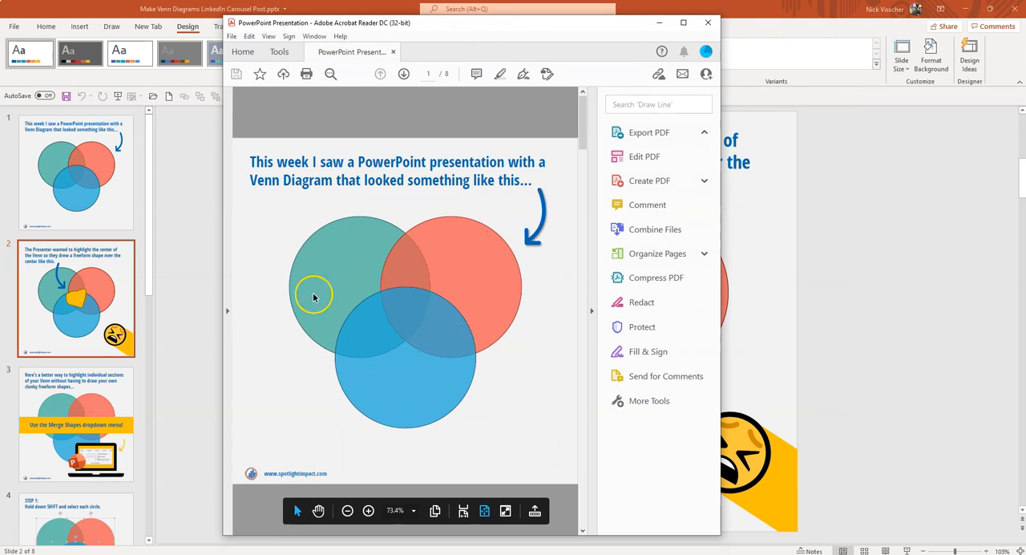
Review every page of the exported PDF through to the last one, and close the document.
{"action": "left_click", "coordinate": [583, 532]}
{"action": "left_click", "coordinate": [583, 531]}
{"action": "left_click", "coordinate": [583, 531]}
{"action": "left_click", "coordinate": [583, 531]}
{"action": "left_click", "coordinate": [583, 531]}
{"action": "left_click", "coordinate": [583, 531]}
{"action": "left_click", "coordinate": [582, 532]}
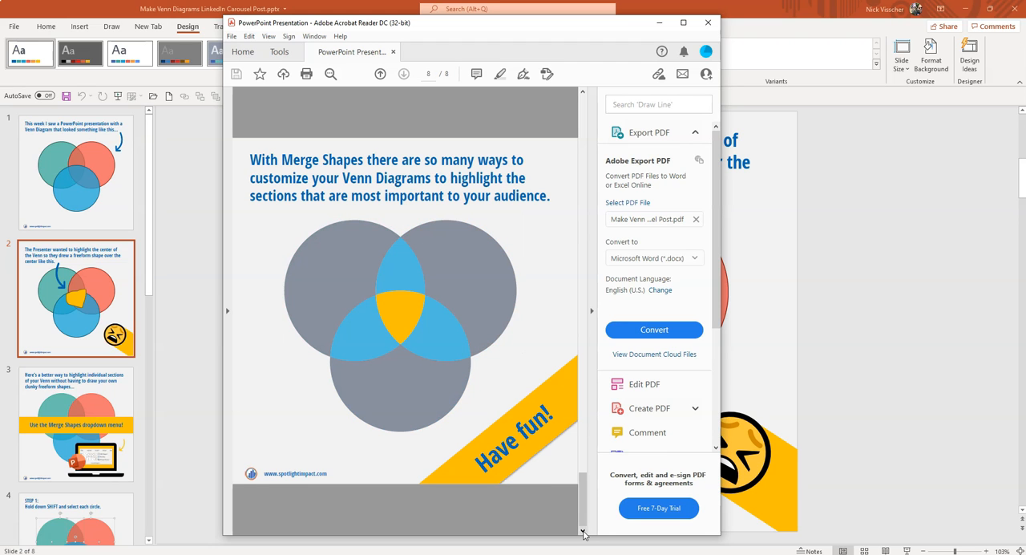
{"action": "left_click", "coordinate": [708, 23]}
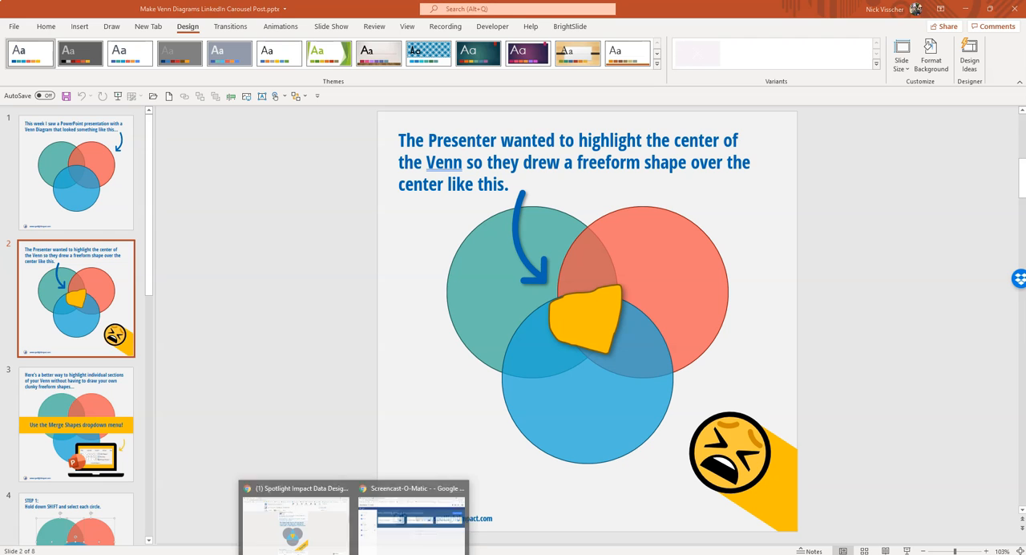
Switch to the LinkedIn company page in Chrome and start a new post with a document attachment.
{"action": "left_click", "coordinate": [343, 529]}
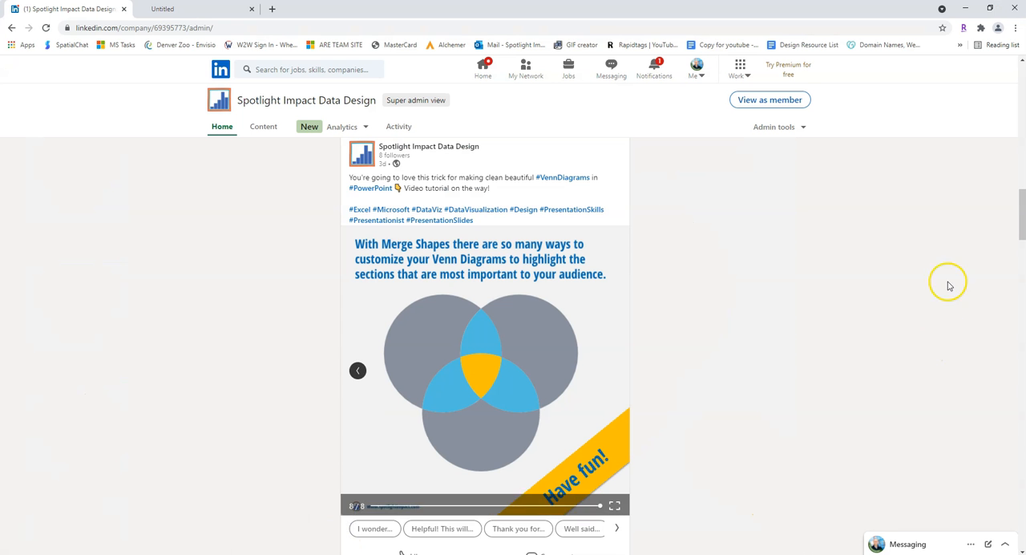
{"action": "left_click_drag", "start_coordinate": [1021, 223], "coordinate": [1016, 82]}
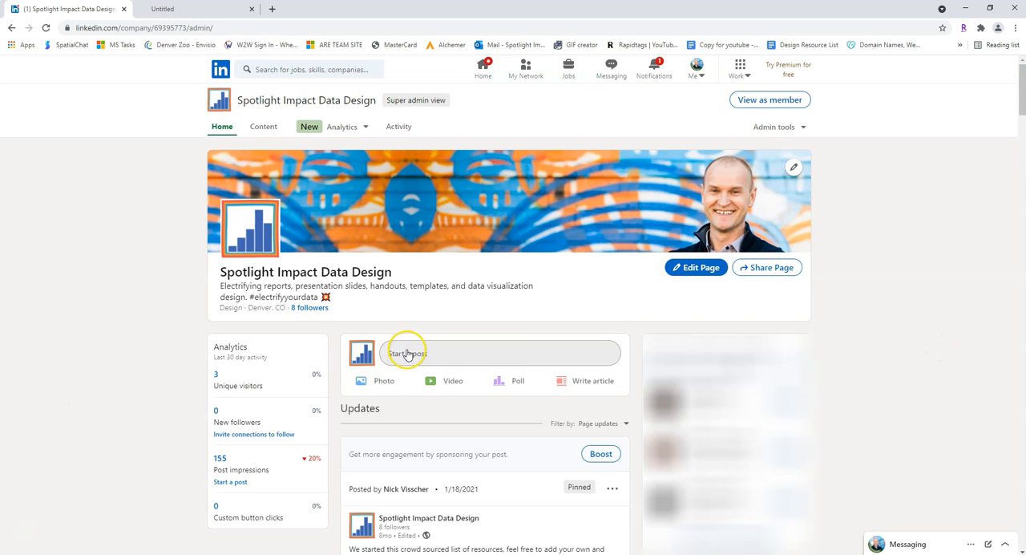
{"action": "left_click", "coordinate": [597, 355]}
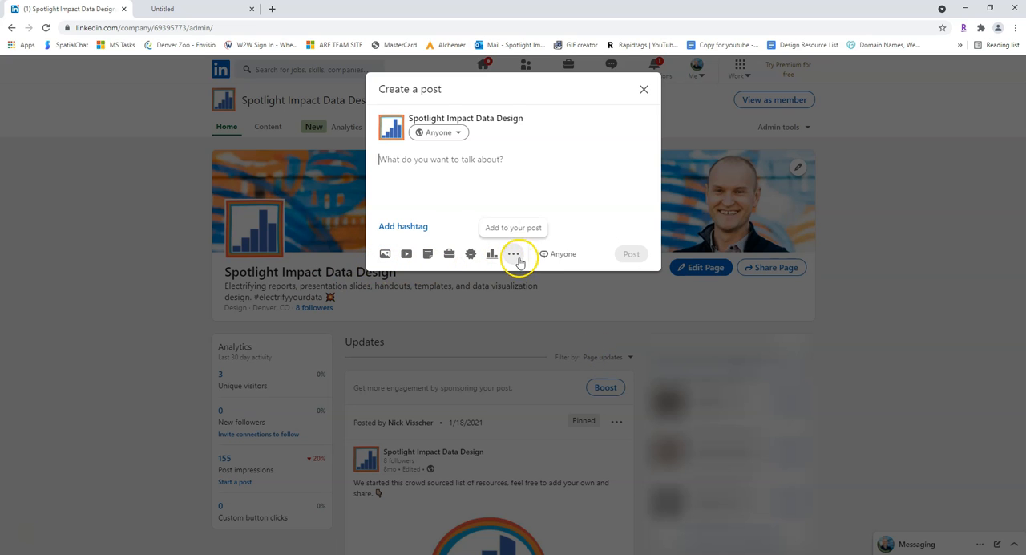
{"action": "left_click", "coordinate": [429, 255]}
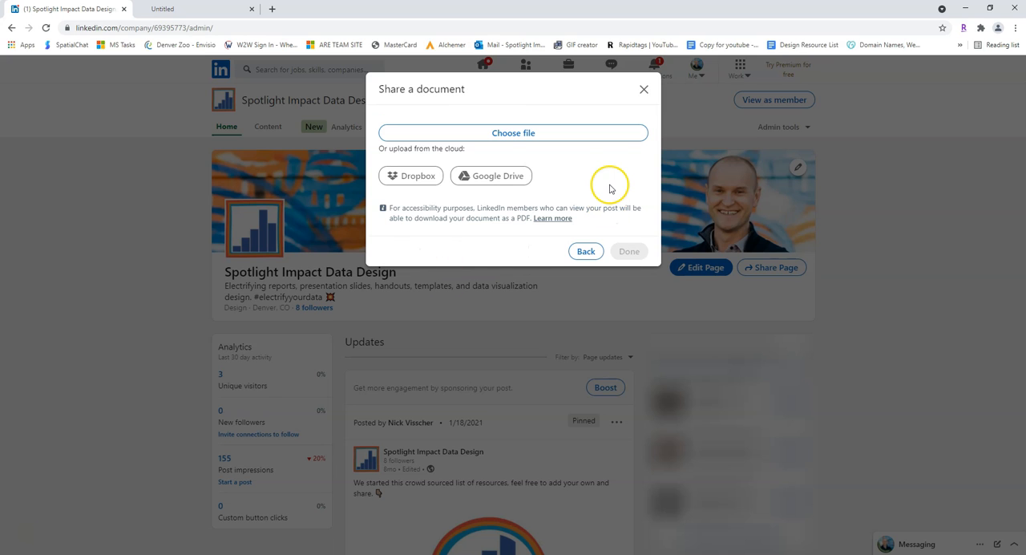
Upload Make Venn Diagrams LinkedIn Carousel Post.pdf from the Dropbox folder Youtube Files > Make a photo carousel post for Linkedin.
{"action": "left_click", "coordinate": [622, 138]}
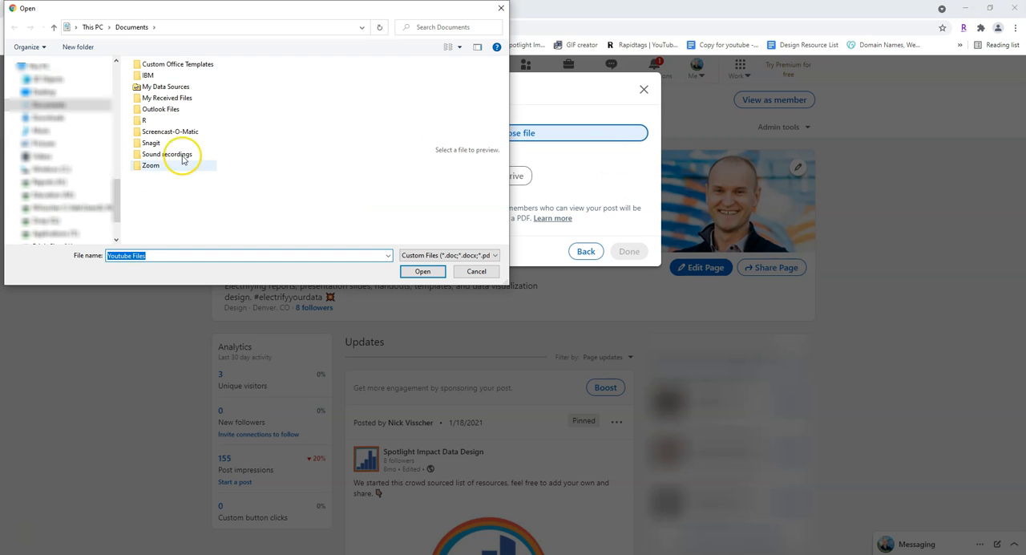
{"action": "scroll", "coordinate": [80, 197], "scroll_direction": "up", "scroll_amount": 2}
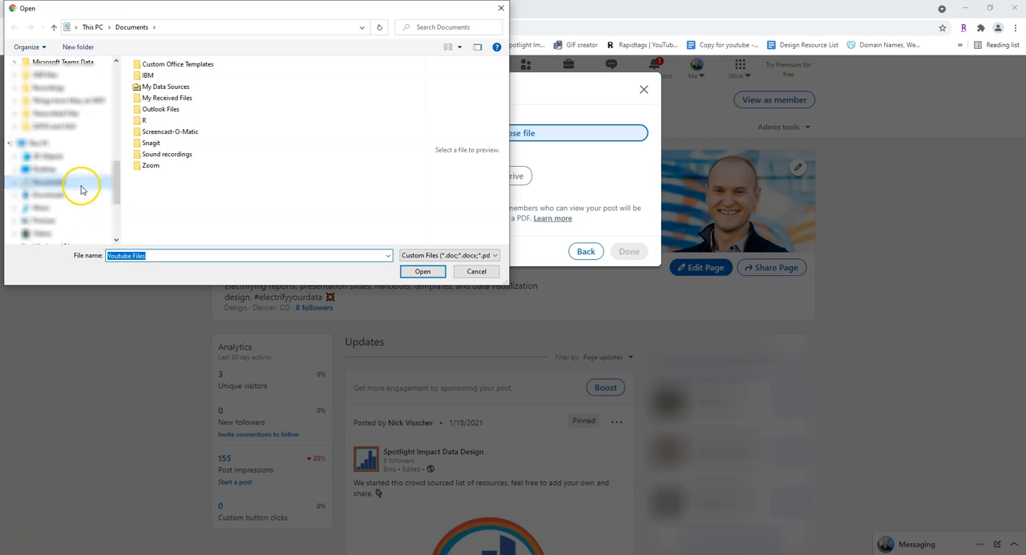
{"action": "scroll", "coordinate": [81, 189], "scroll_direction": "up", "scroll_amount": 5}
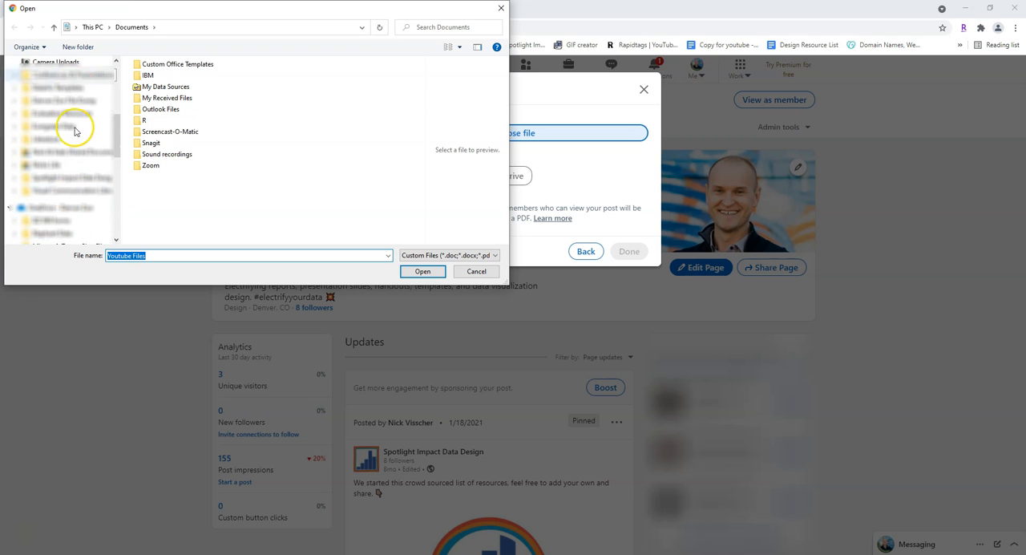
{"action": "left_click", "coordinate": [84, 177]}
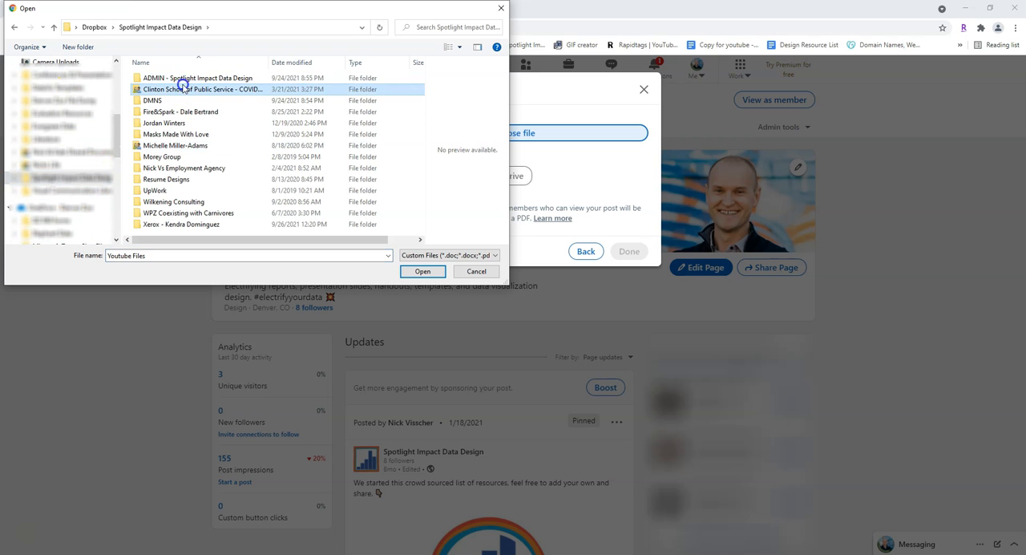
{"action": "double_click", "coordinate": [178, 79]}
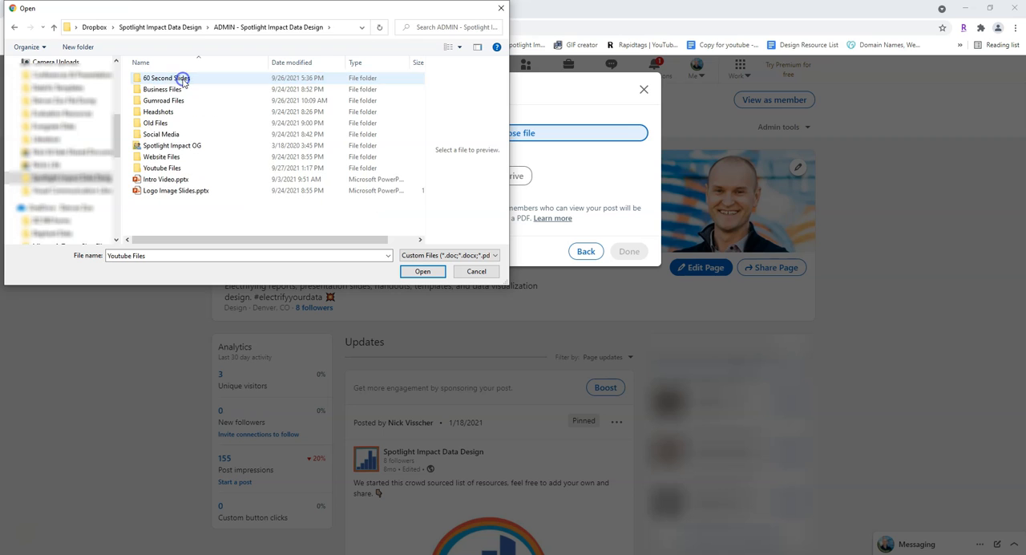
{"action": "double_click", "coordinate": [174, 170]}
{"action": "left_click", "coordinate": [181, 134]}
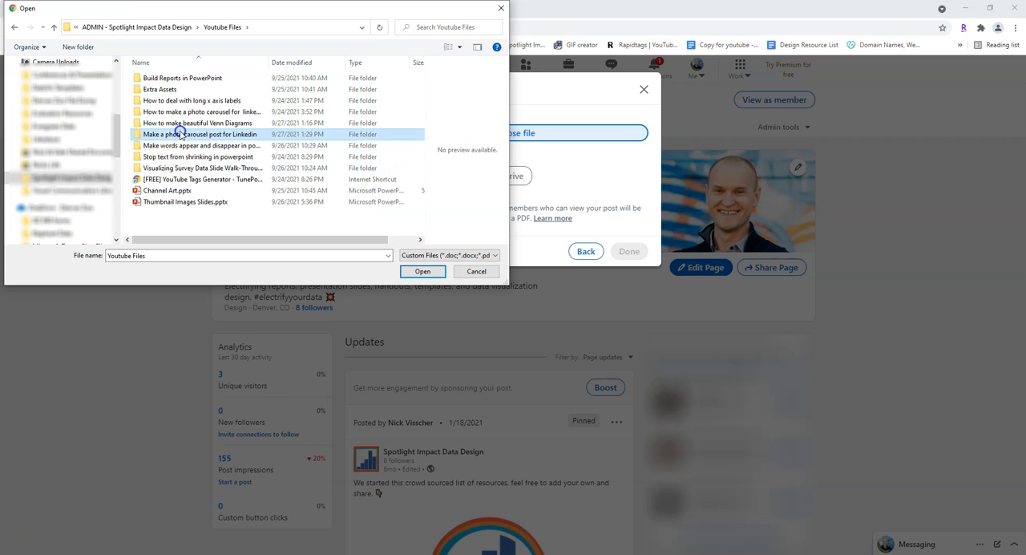
{"action": "double_click", "coordinate": [180, 134]}
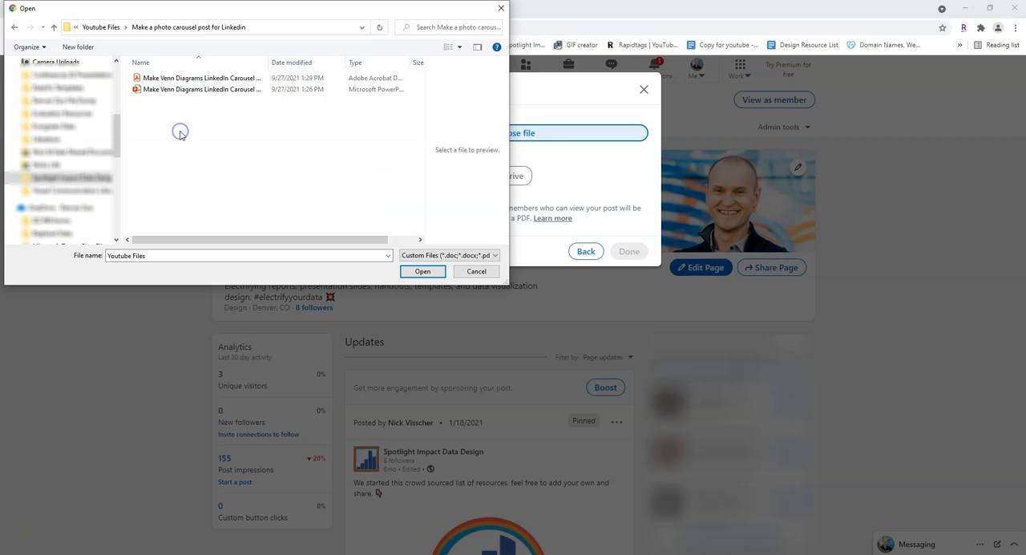
{"action": "left_click", "coordinate": [247, 78]}
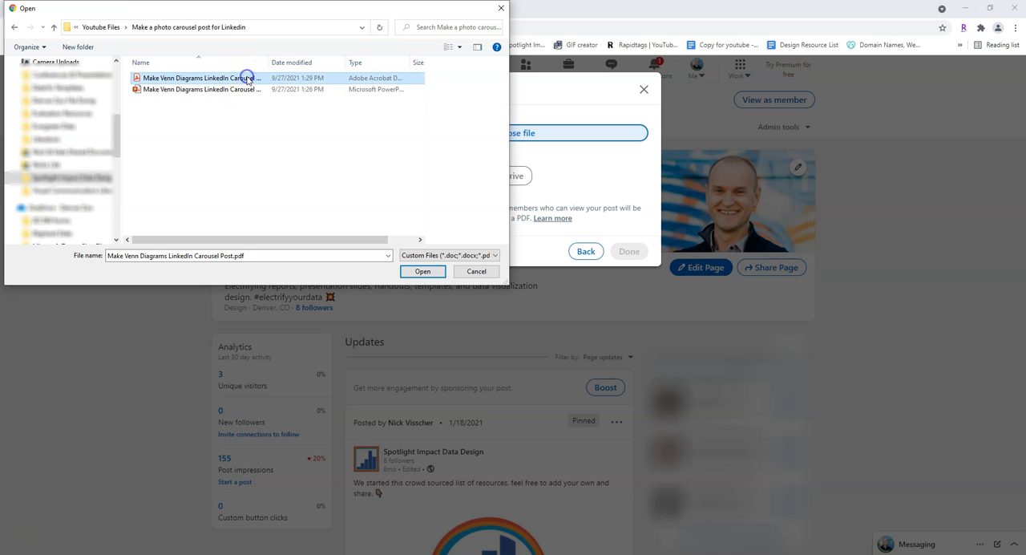
{"action": "left_click", "coordinate": [418, 272]}
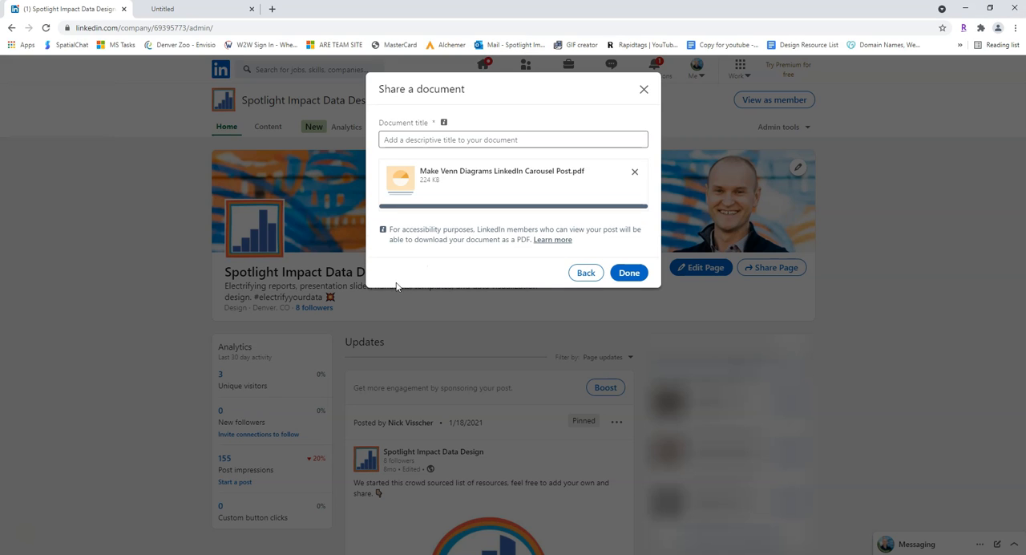
Title the uploaded document "Make beautiful Venn Diagrams in PowerPoint!" and attach it to the post.
{"action": "left_click", "coordinate": [530, 140]}
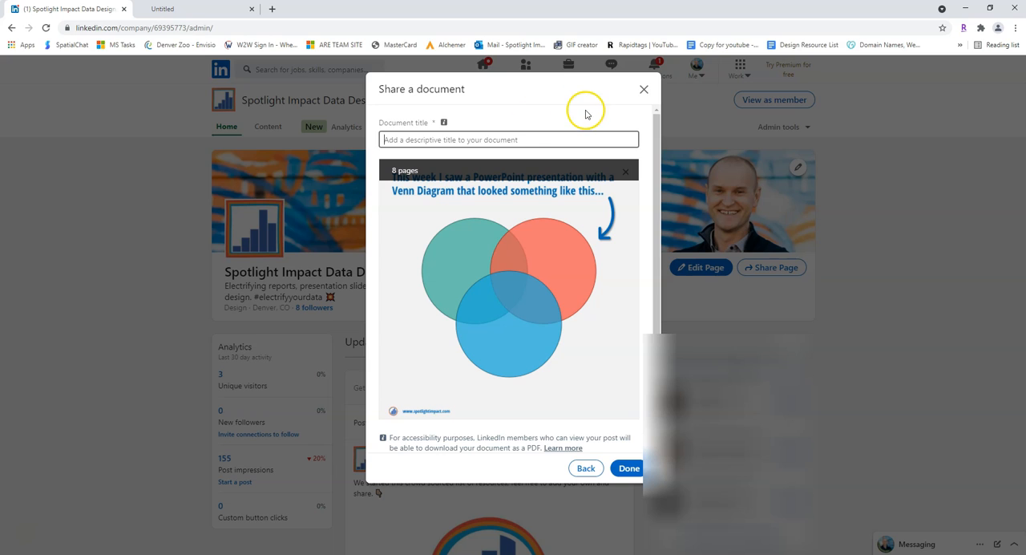
{"action": "type", "text": "M"}
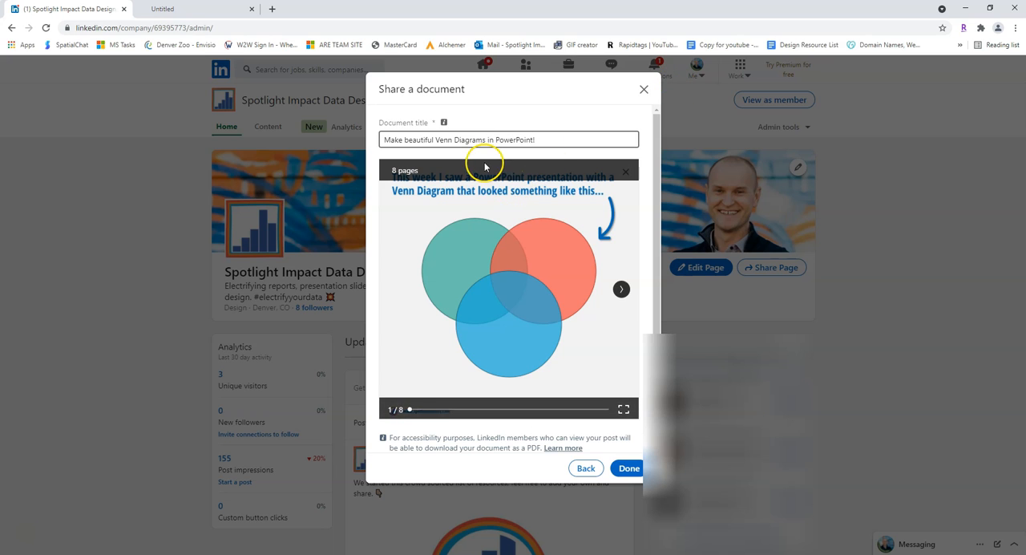
{"action": "left_click", "coordinate": [631, 469]}
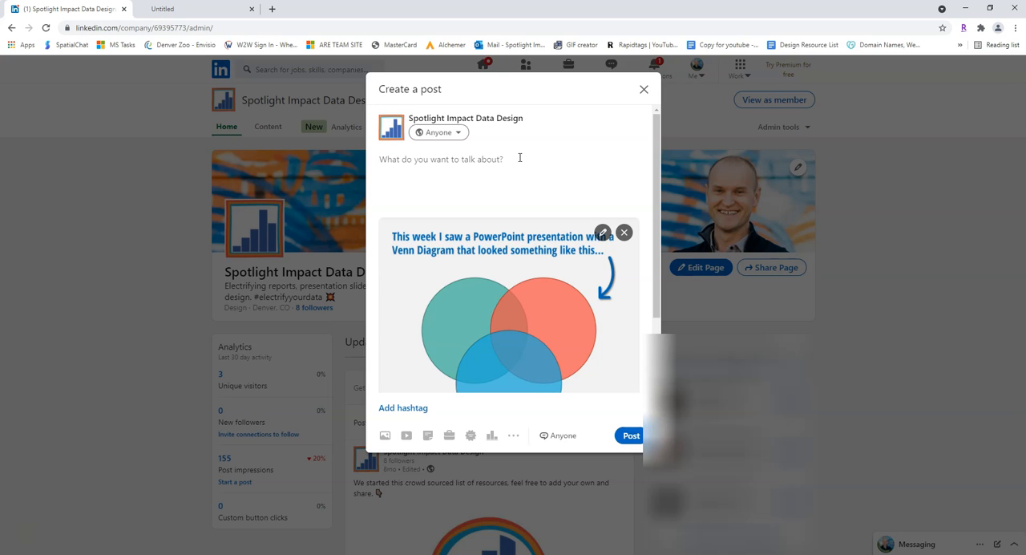
Write "Check out this Venn Diagram post!" as the post text and publish the post.
{"action": "type", "text": "Ch"}
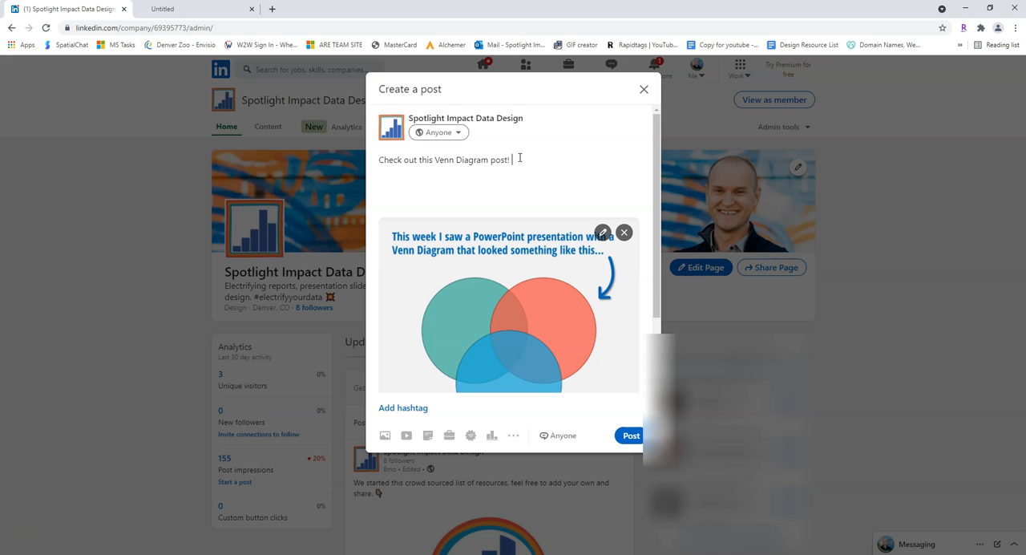
{"action": "left_click", "coordinate": [638, 440]}
View the newly published post and browse its carousel forward to the last page.
{"action": "scroll", "coordinate": [639, 437], "scroll_direction": "down", "scroll_amount": 2}
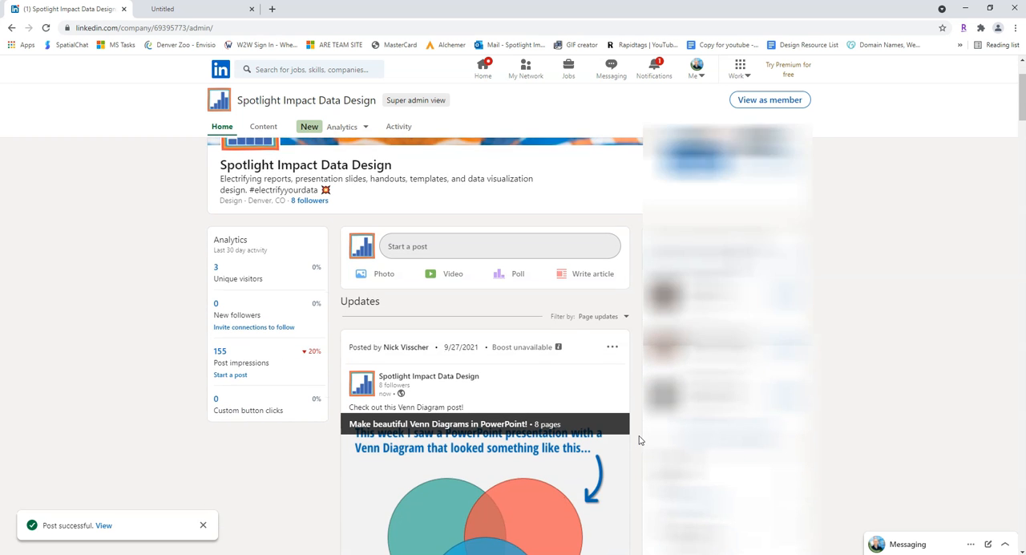
{"action": "scroll", "coordinate": [639, 440], "scroll_direction": "down", "scroll_amount": 2}
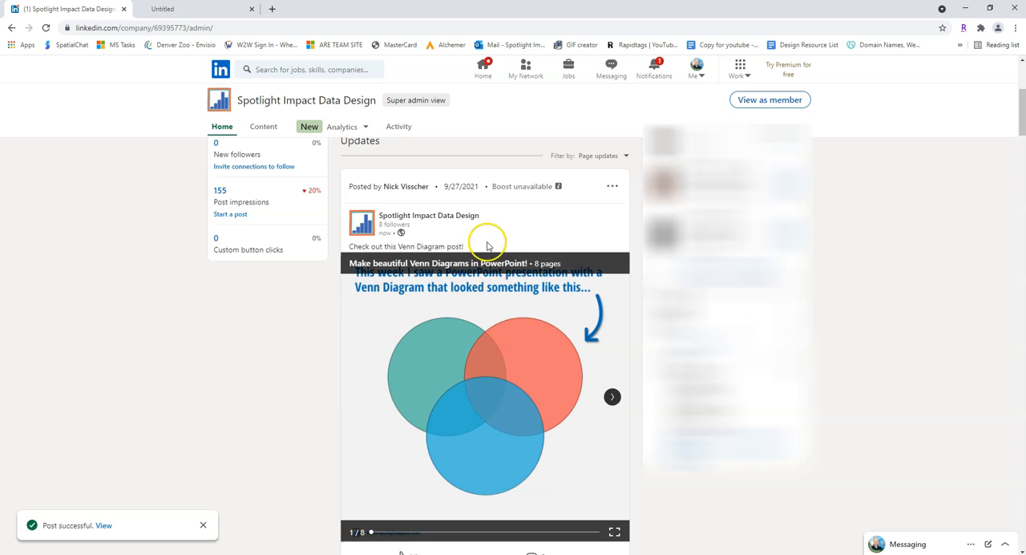
{"action": "left_click", "coordinate": [611, 399]}
{"action": "left_click", "coordinate": [611, 399]}
{"action": "left_click", "coordinate": [611, 398]}
{"action": "left_click", "coordinate": [611, 399]}
{"action": "left_click", "coordinate": [611, 399]}
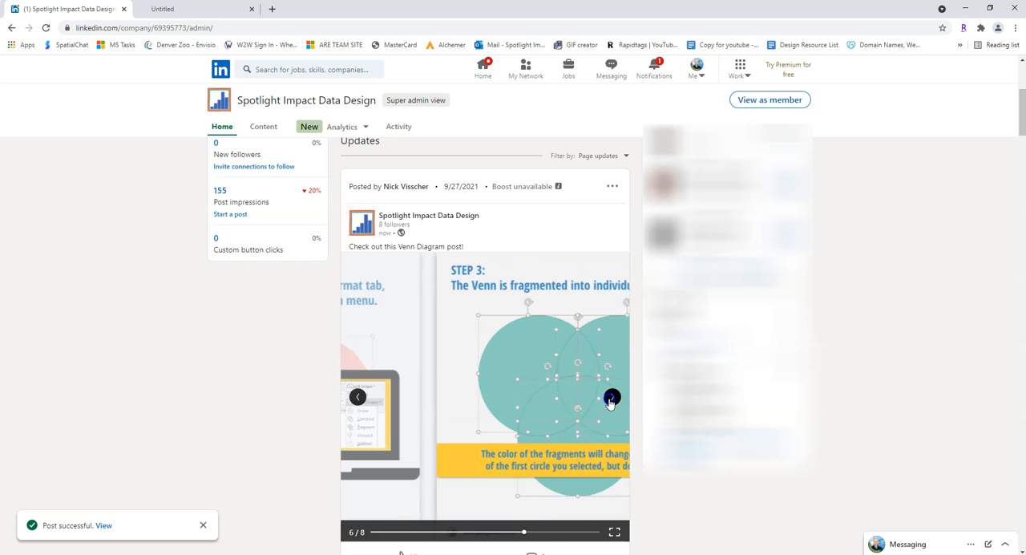
{"action": "left_click", "coordinate": [612, 398]}
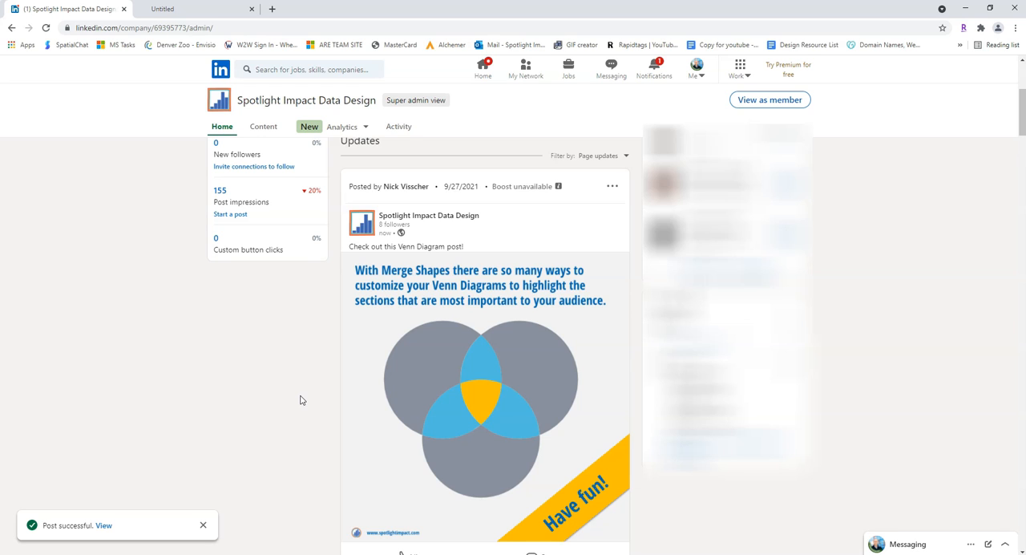
Browse the published carousel backward from its last page to the first.
{"action": "mouse_move", "coordinate": [539, 369]}
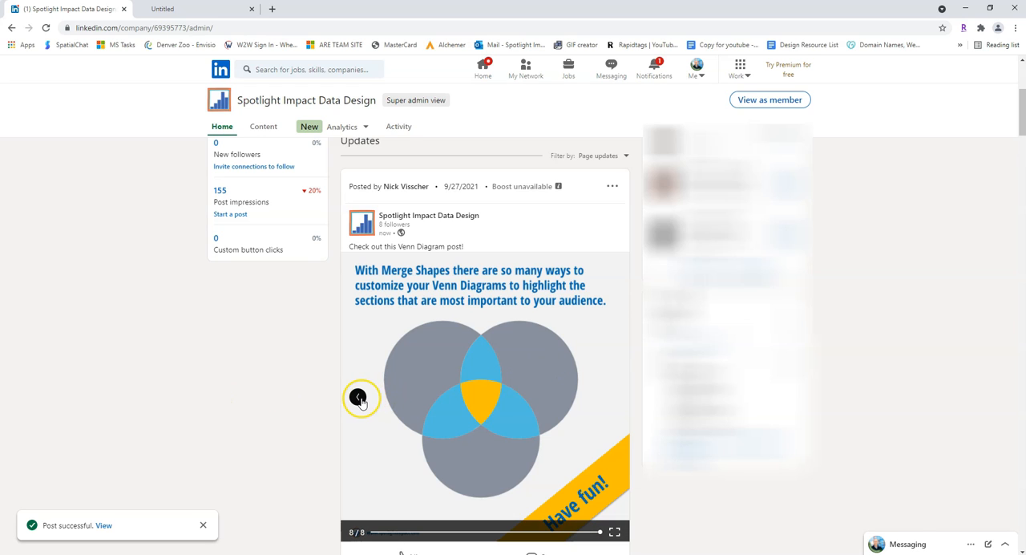
{"action": "left_click", "coordinate": [358, 399]}
{"action": "left_click", "coordinate": [358, 398]}
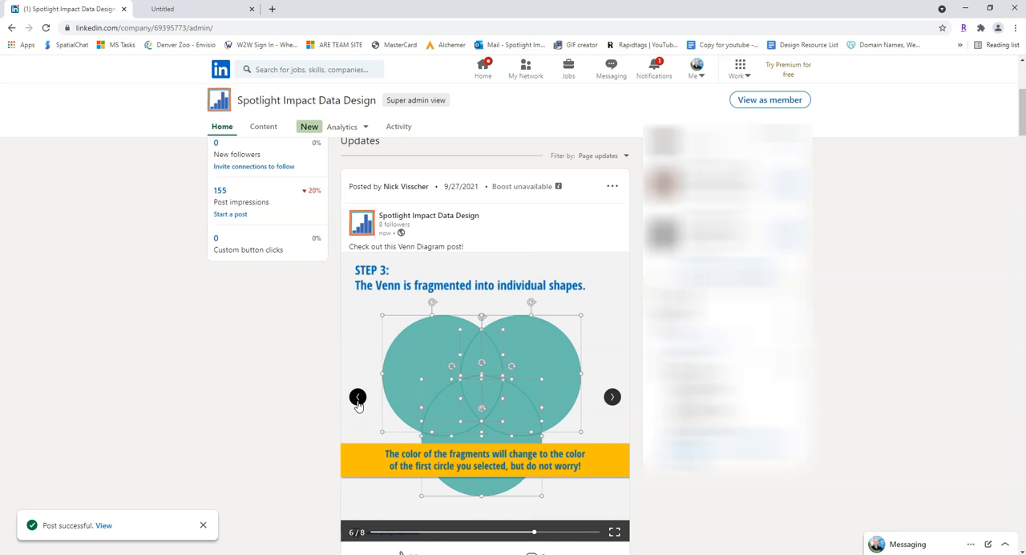
{"action": "left_click", "coordinate": [358, 400]}
{"action": "left_click", "coordinate": [358, 400]}
{"action": "left_click", "coordinate": [358, 400]}
{"action": "left_click", "coordinate": [358, 400]}
{"action": "left_click", "coordinate": [358, 400]}
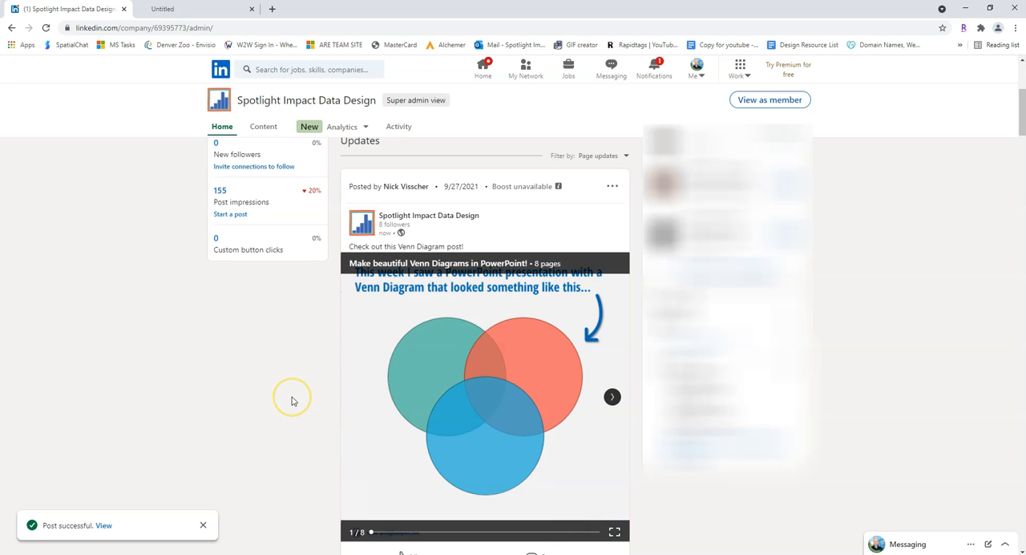